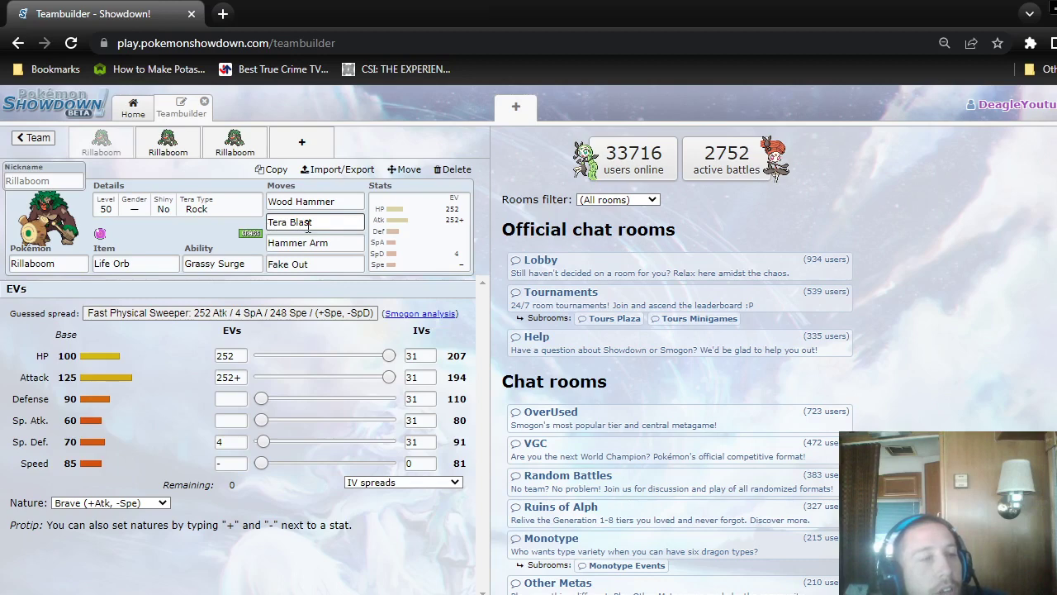
Review the first Rillaboom set's moves and item options, and browse its full list of available moves.
click(333, 202)
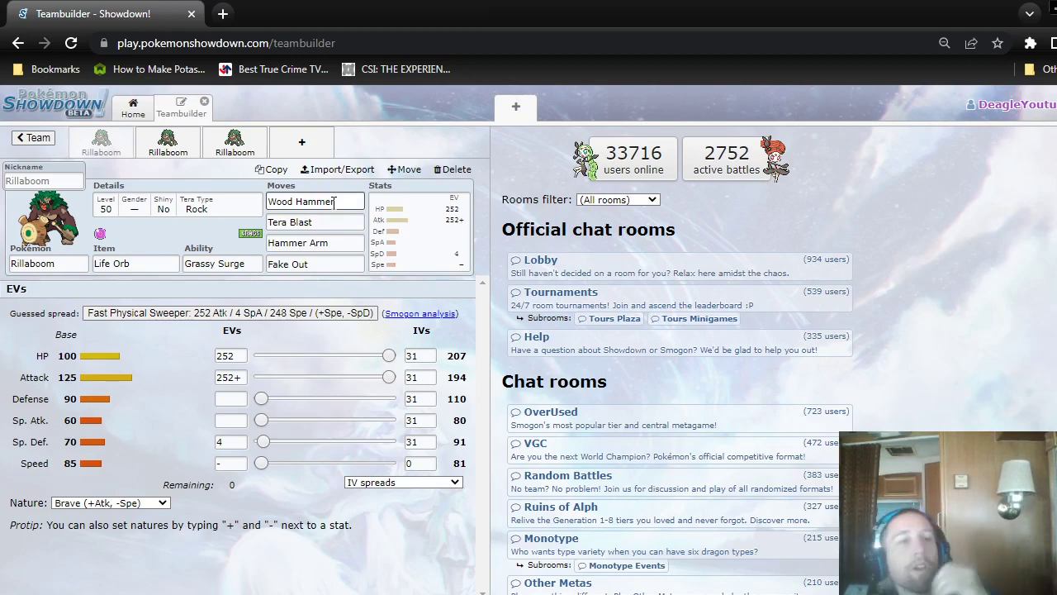
click(298, 215)
click(170, 268)
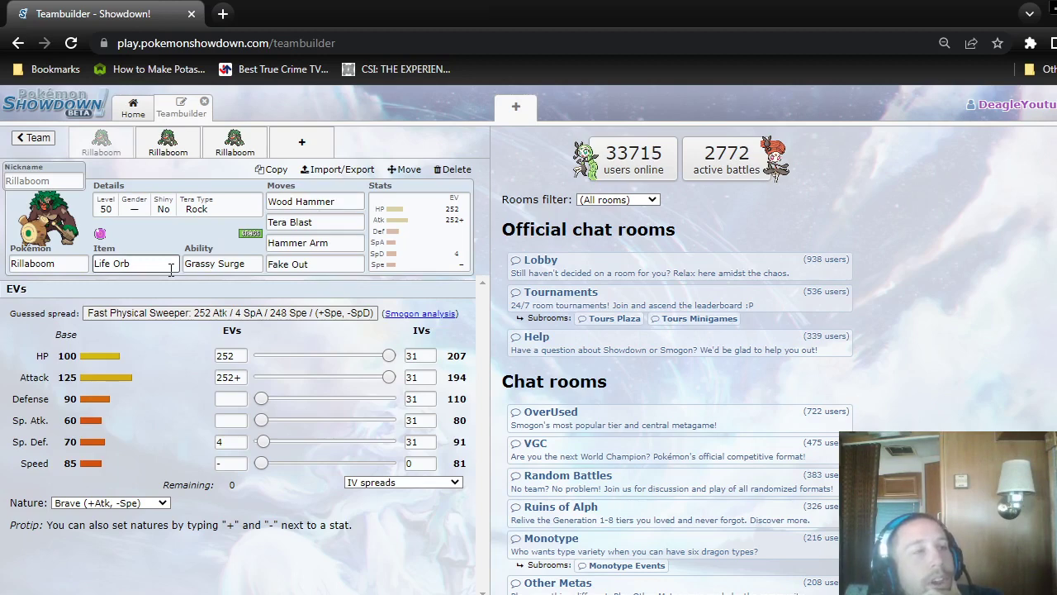
click(167, 269)
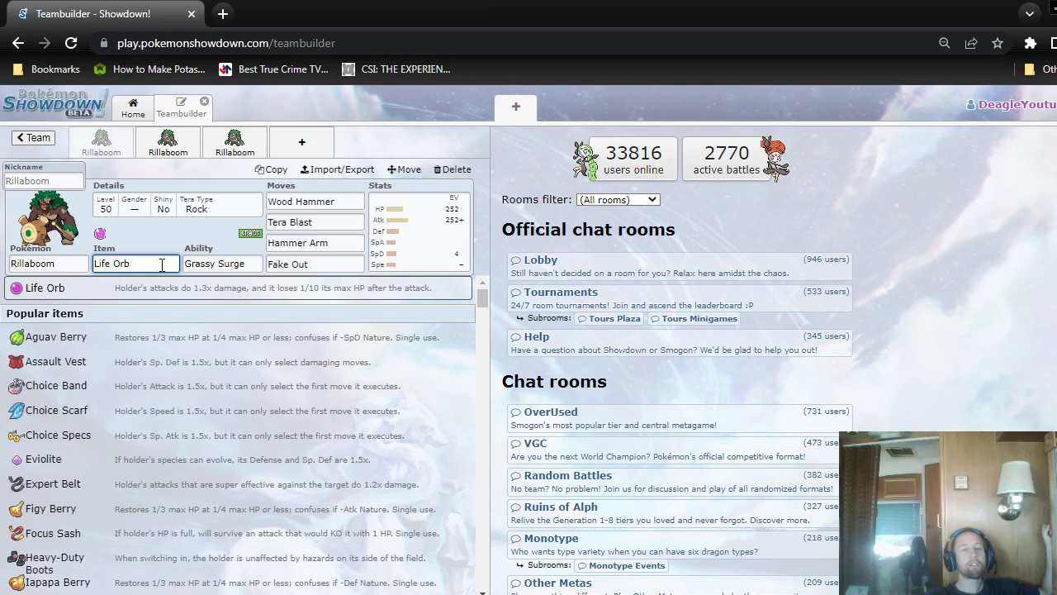
click(334, 262)
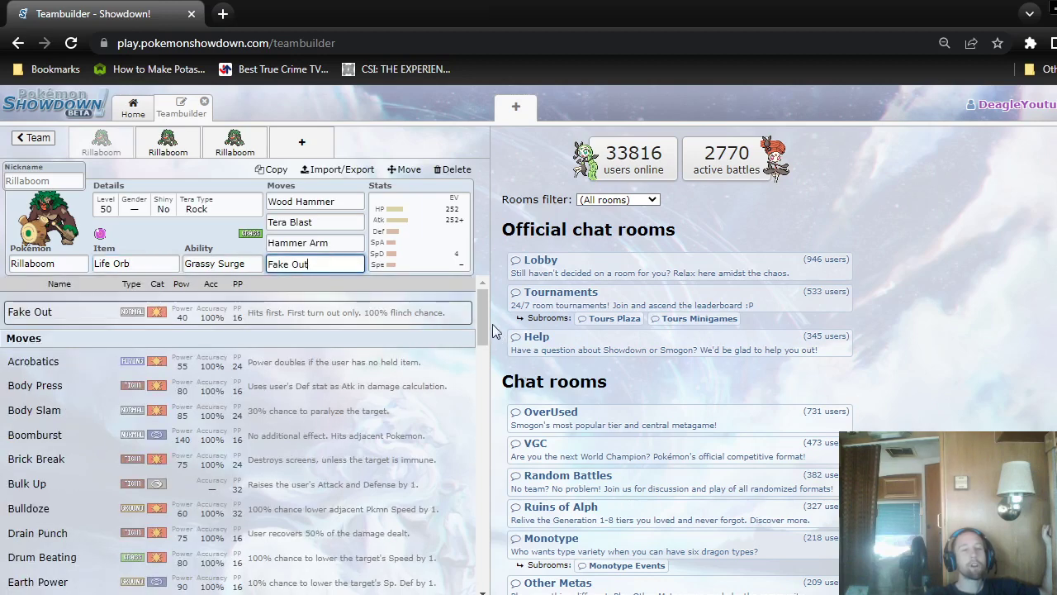
drag(481, 316, 479, 342)
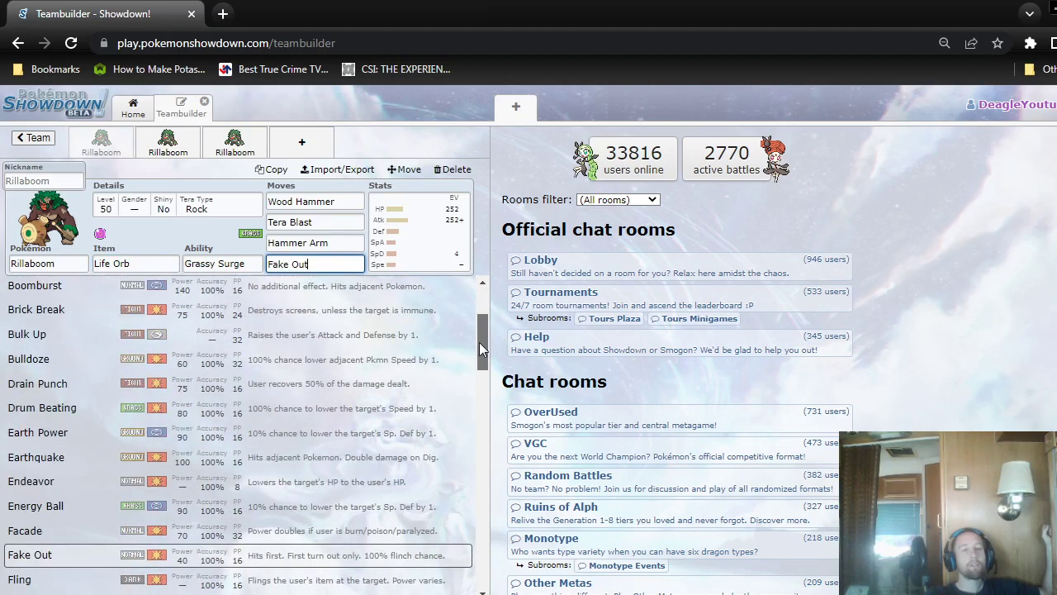
scroll(473, 351, down, 2)
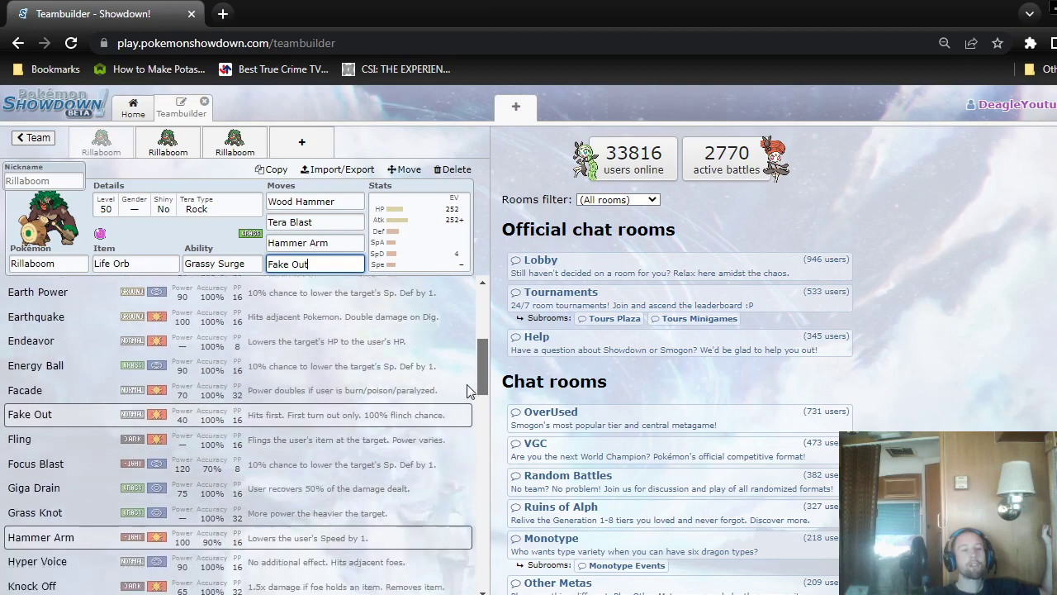
scroll(466, 390, down, 4)
scroll(464, 430, down, 8)
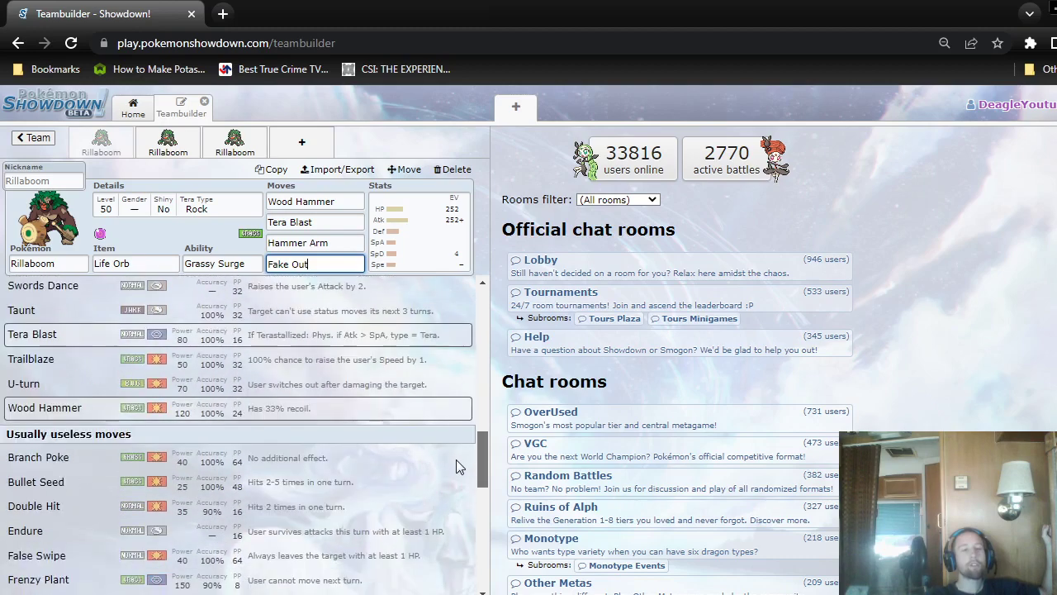
drag(482, 477, 465, 552)
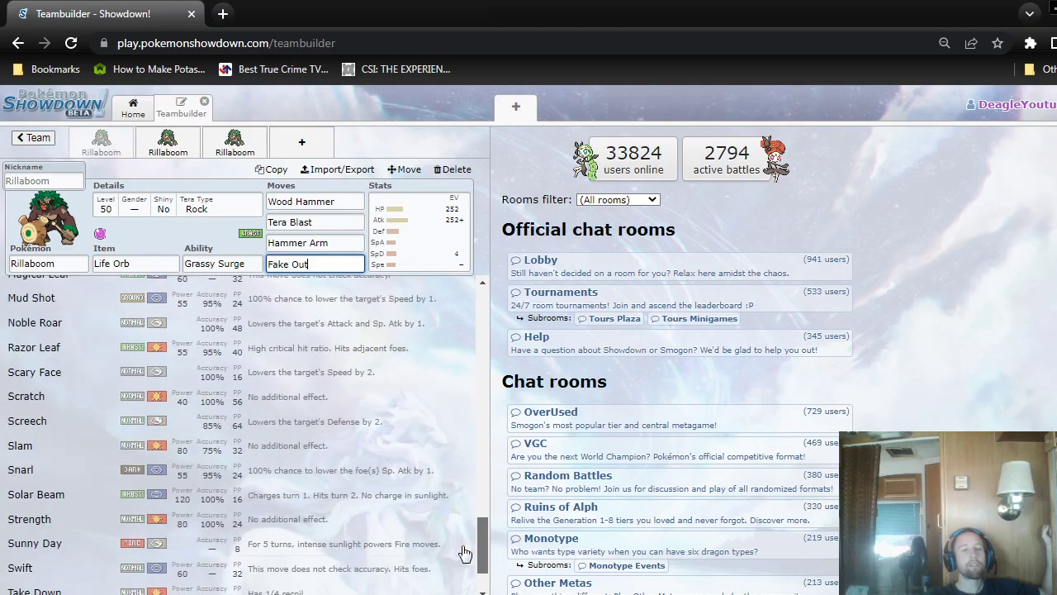
View the Assault Vest Rillaboom set and the Sitrus Berry Rillaboom set in the team.
click(145, 136)
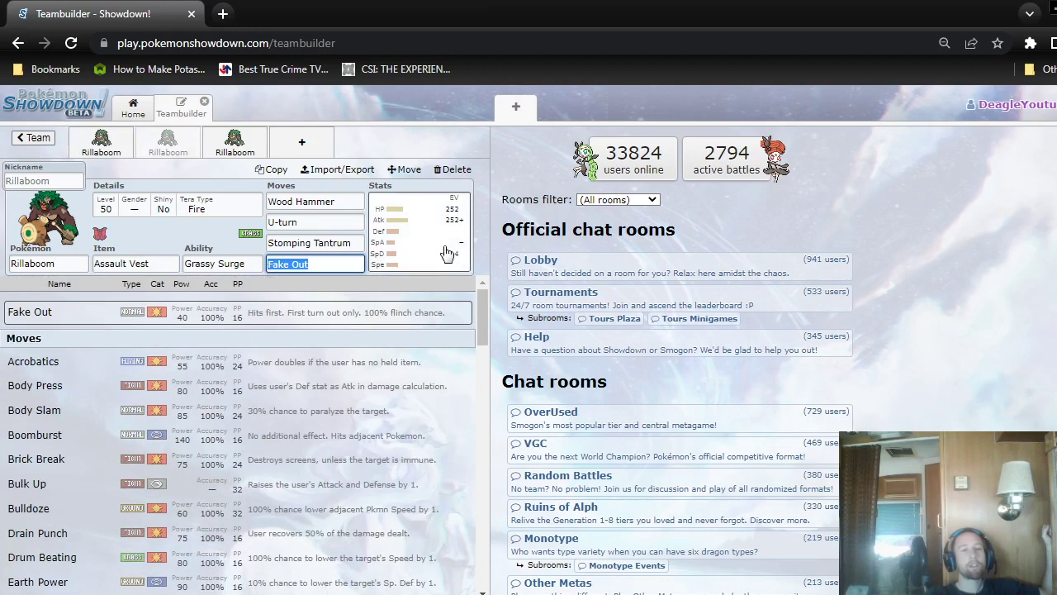
click(182, 236)
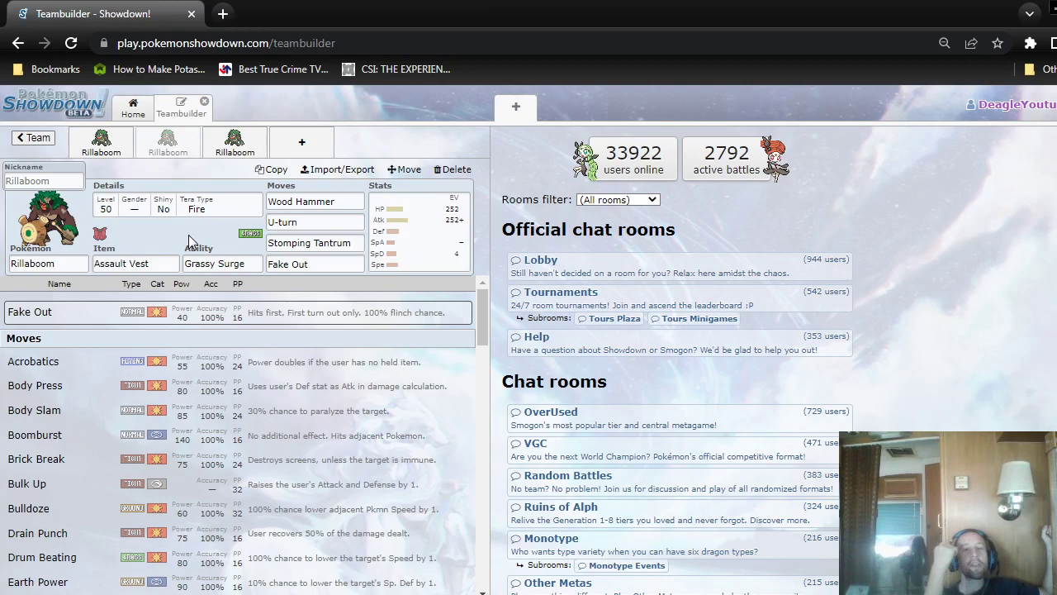
click(231, 151)
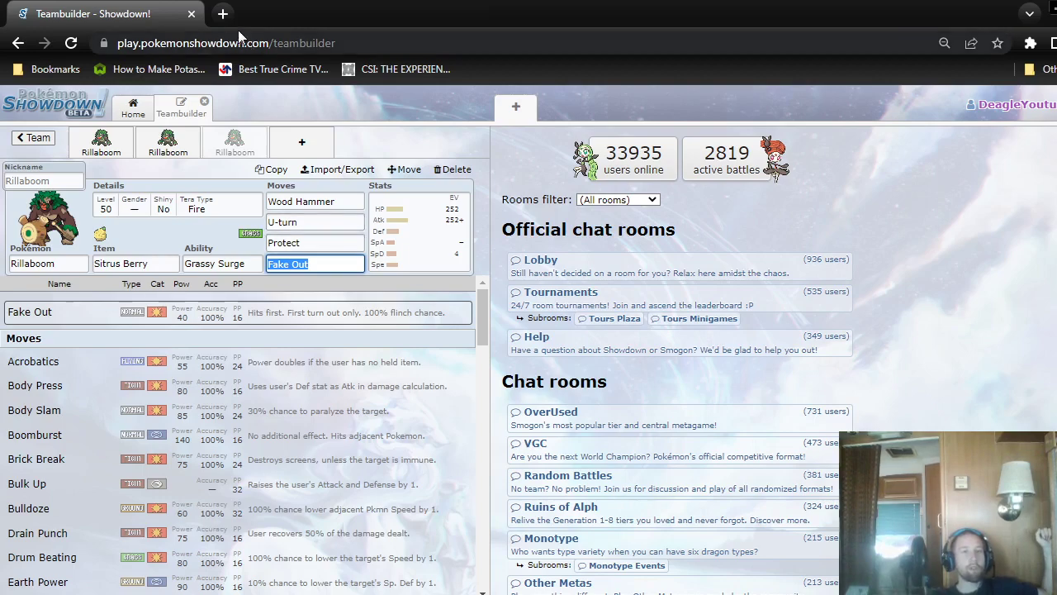
Open the NCP VGC Damage Calculator in a new browser tab.
click(222, 13)
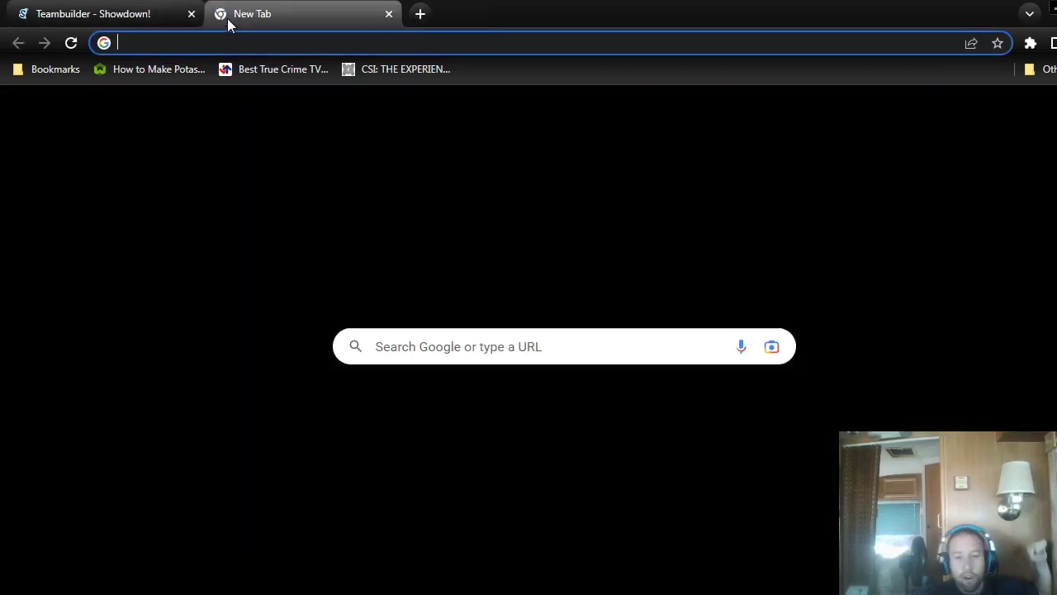
text(nerd)
key(Return)
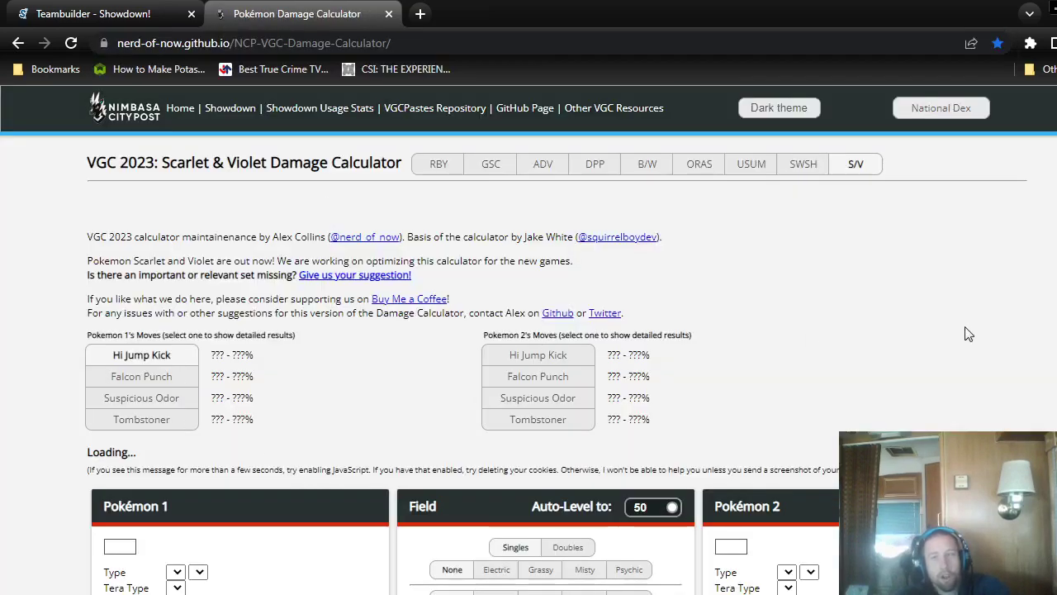
Load Tornadus with the Offensive Tailwind Set as Pokémon 1 in the damage calculator.
scroll(528, 330, down, 2)
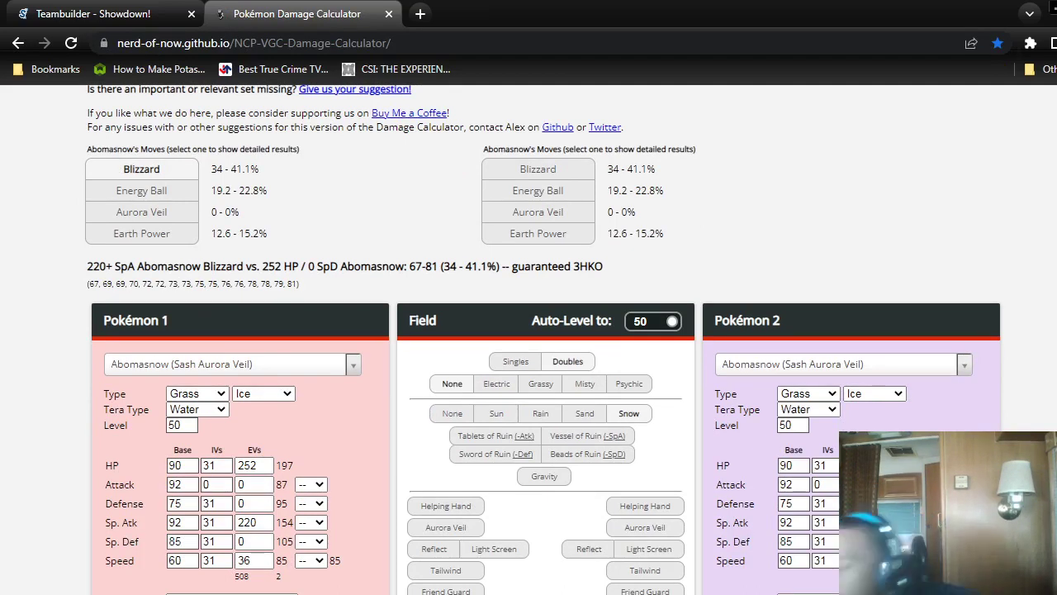
click(287, 371)
click(113, 14)
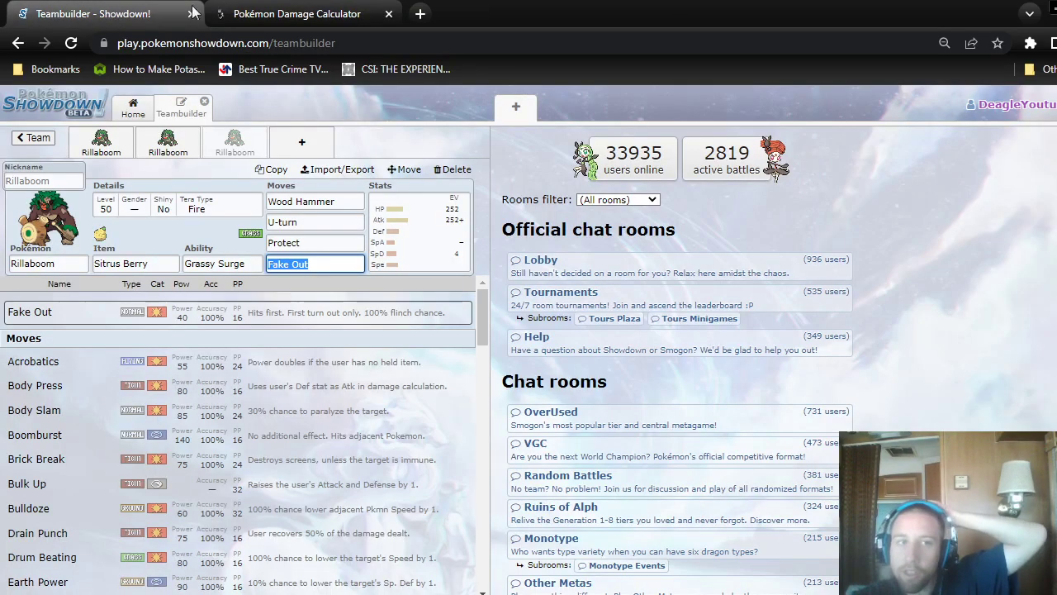
click(275, 14)
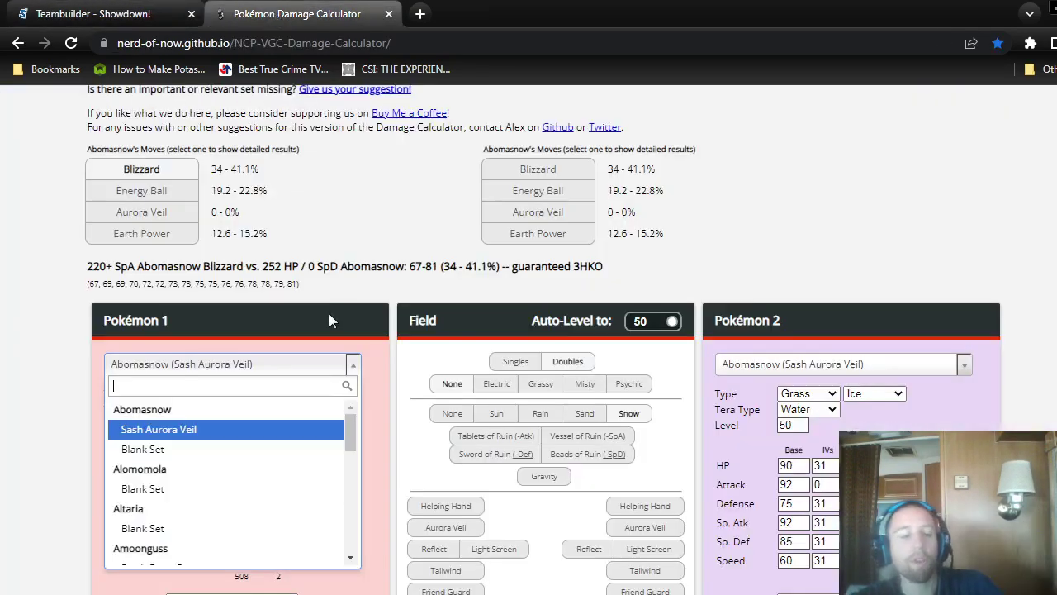
text(tornad)
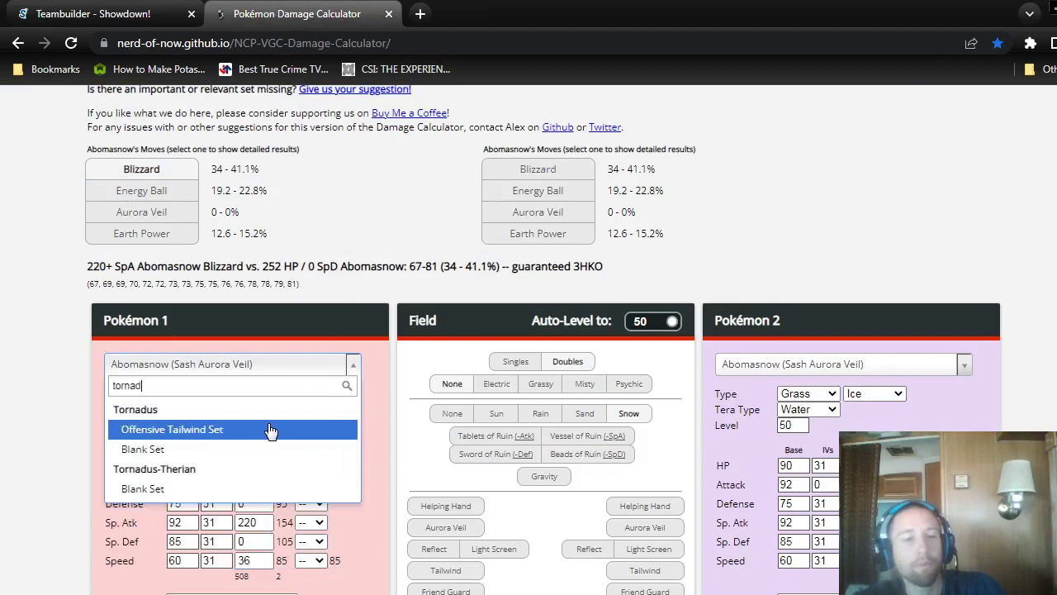
key(Return)
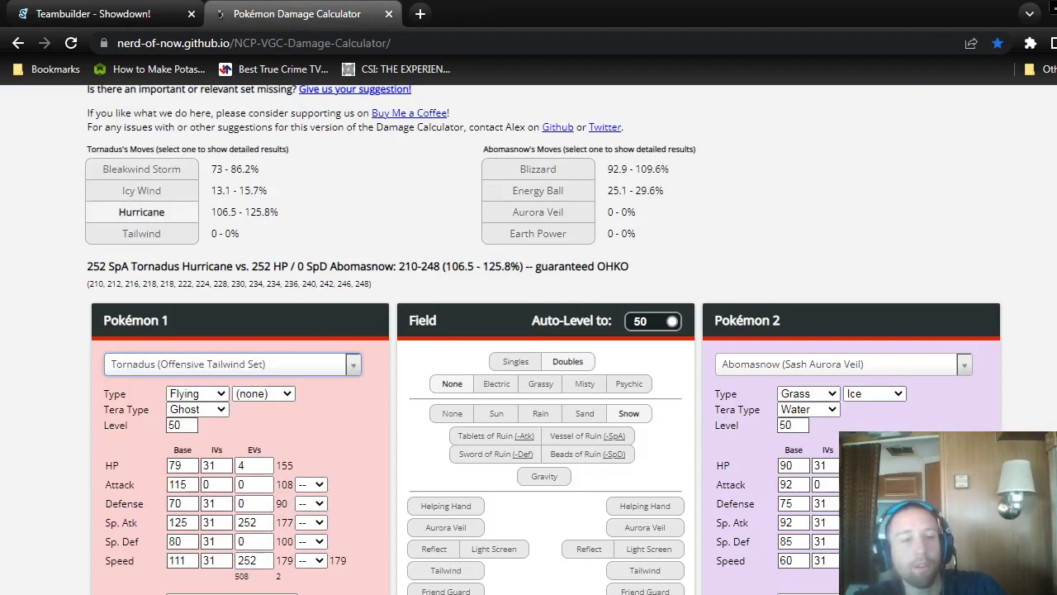
Load Rillaboom with the Assault Vest Set as Pokémon 2.
scroll(528, 330, down, 3)
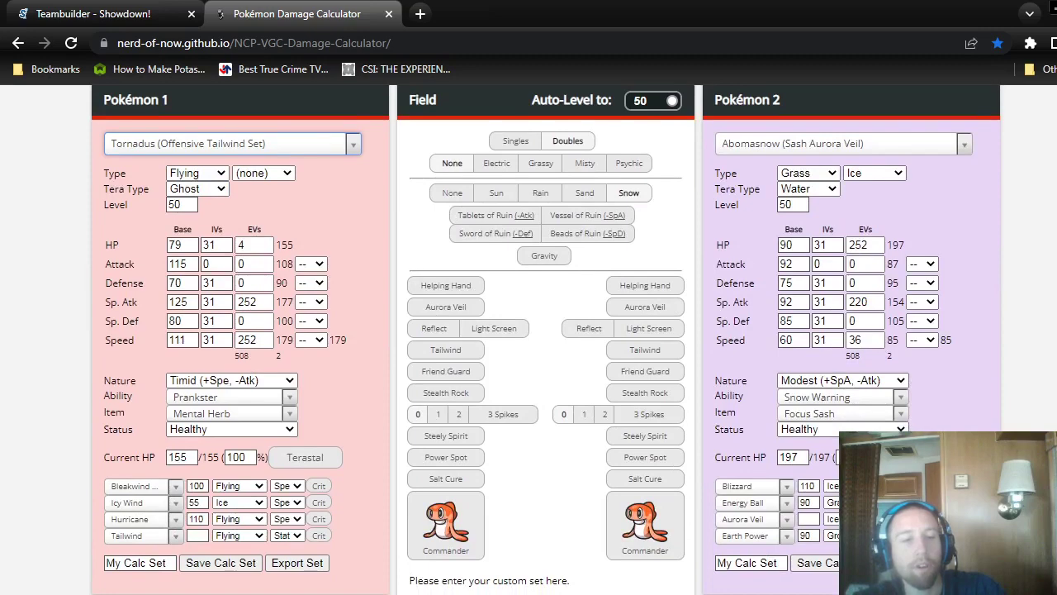
scroll(809, 289, up, 2)
click(810, 293)
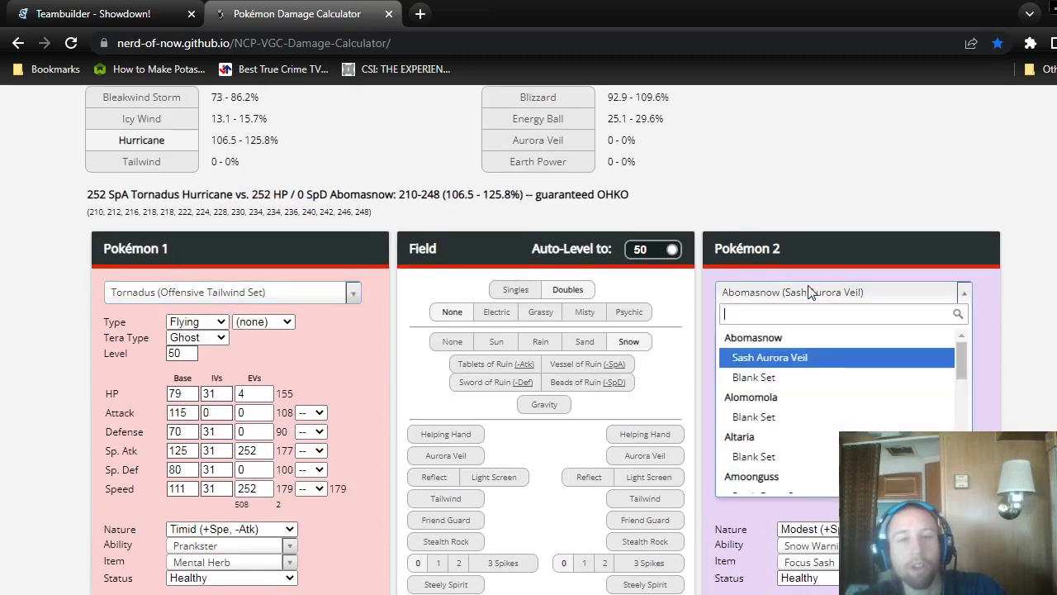
text(rilla)
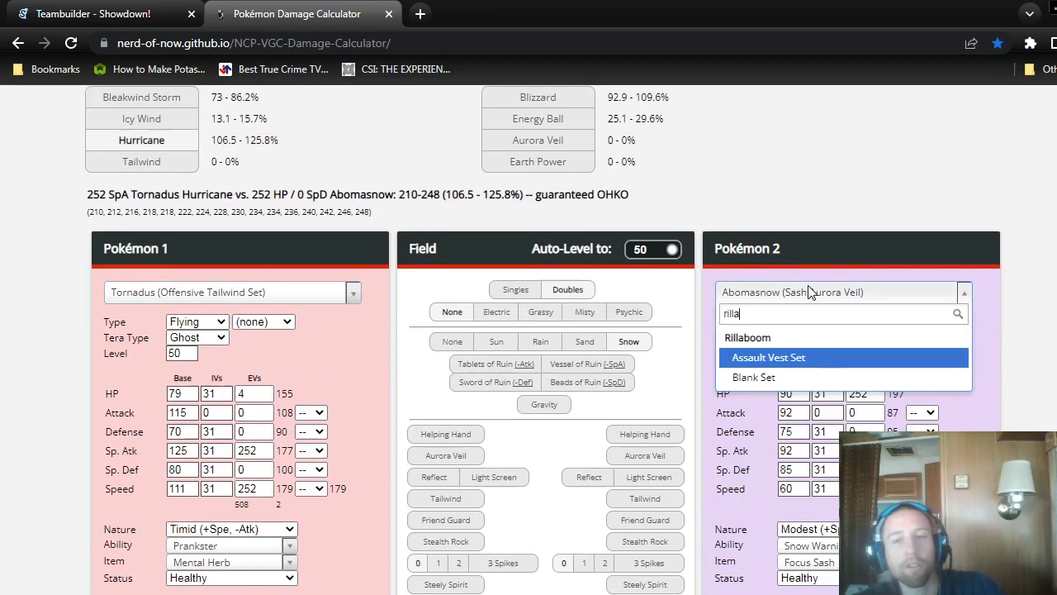
click(830, 363)
Set Rillaboom's Sp. Def EVs to 0 and check the damage Tornadus's Hurricane deals to it.
scroll(835, 362, up, 2)
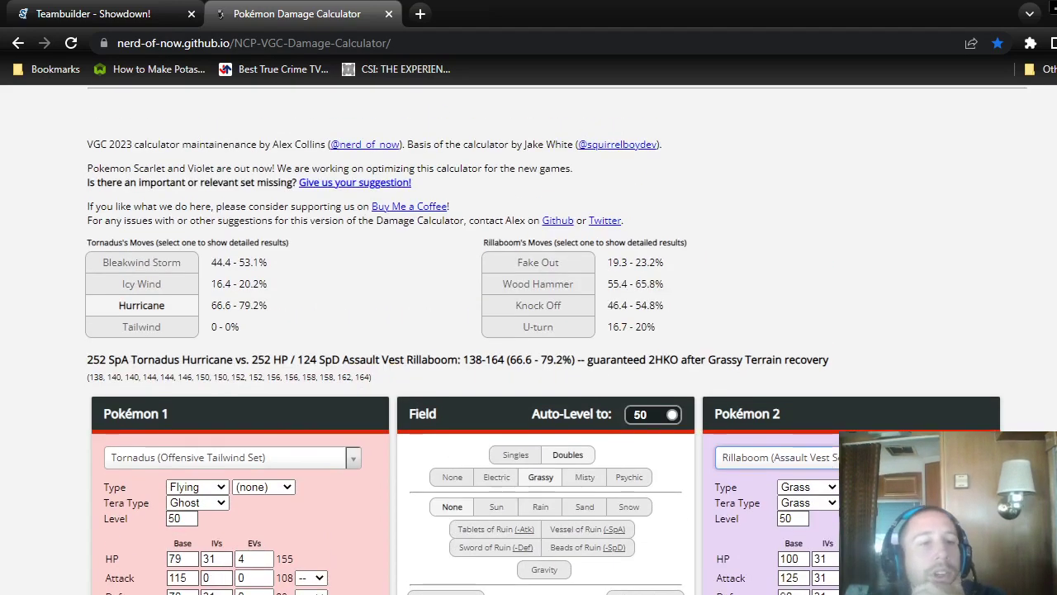
scroll(555, 341, down, 3)
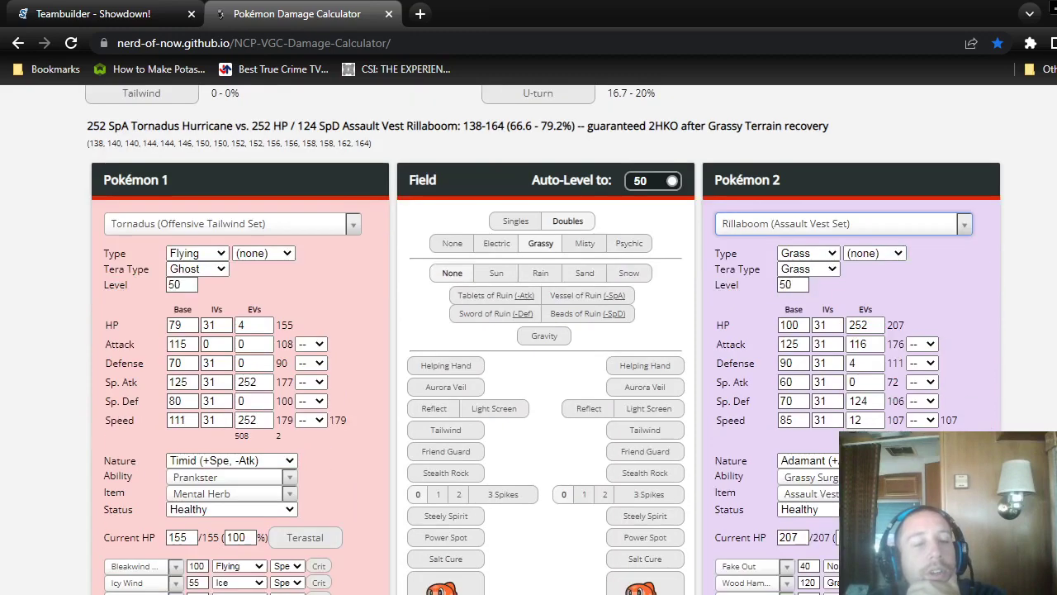
scroll(545, 338, up, 4)
scroll(545, 339, down, 3)
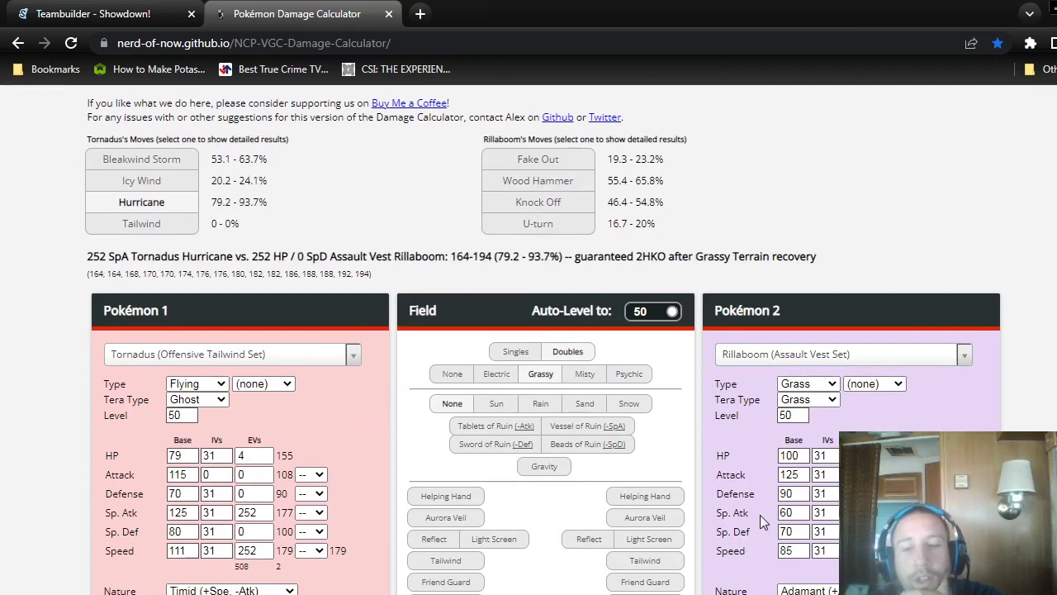
scroll(760, 515, up, 1)
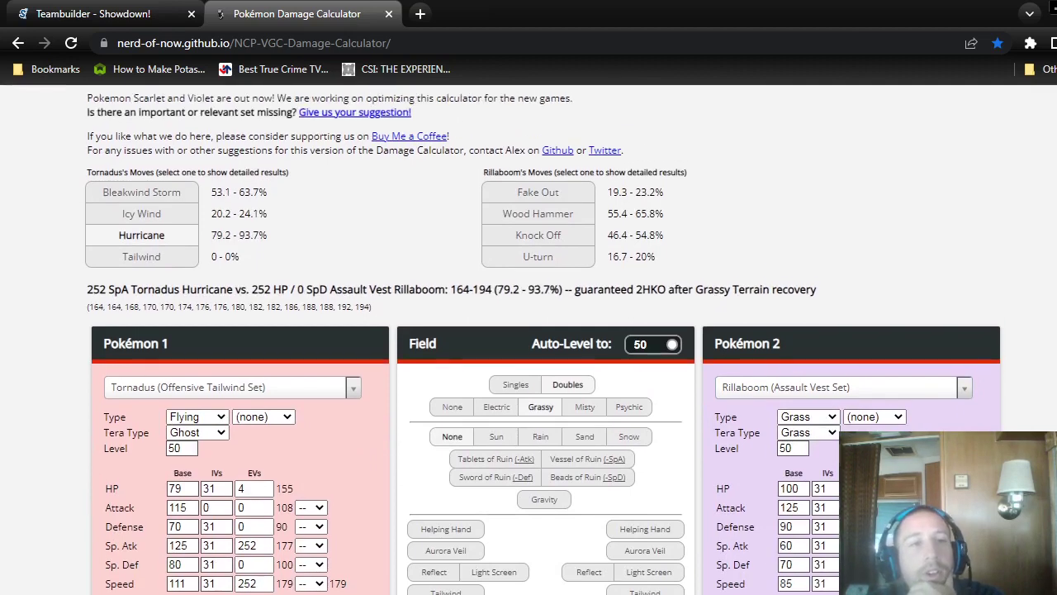
scroll(760, 515, down, 1)
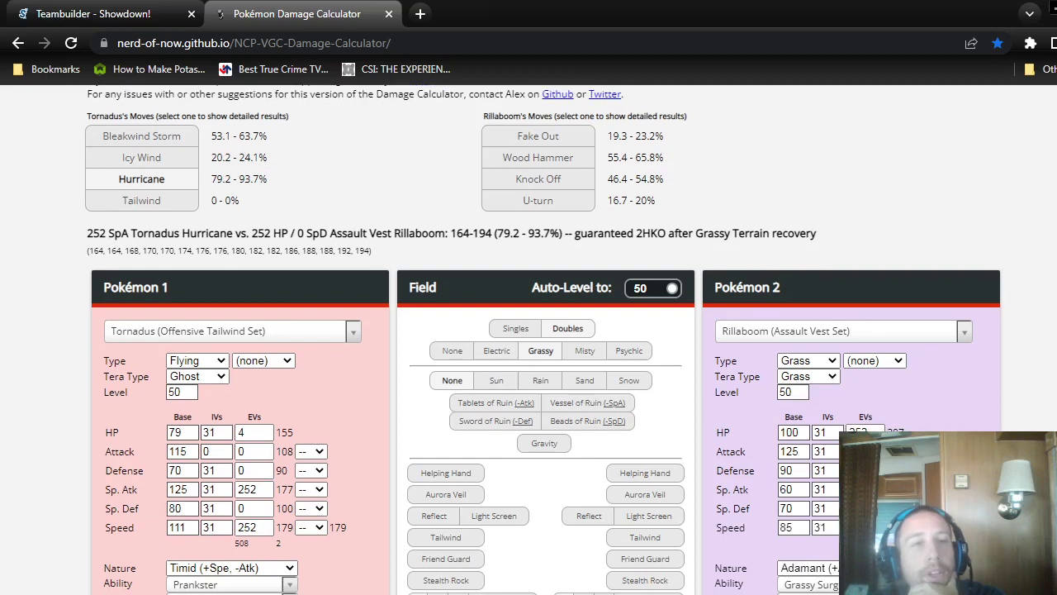
scroll(760, 514, down, 1)
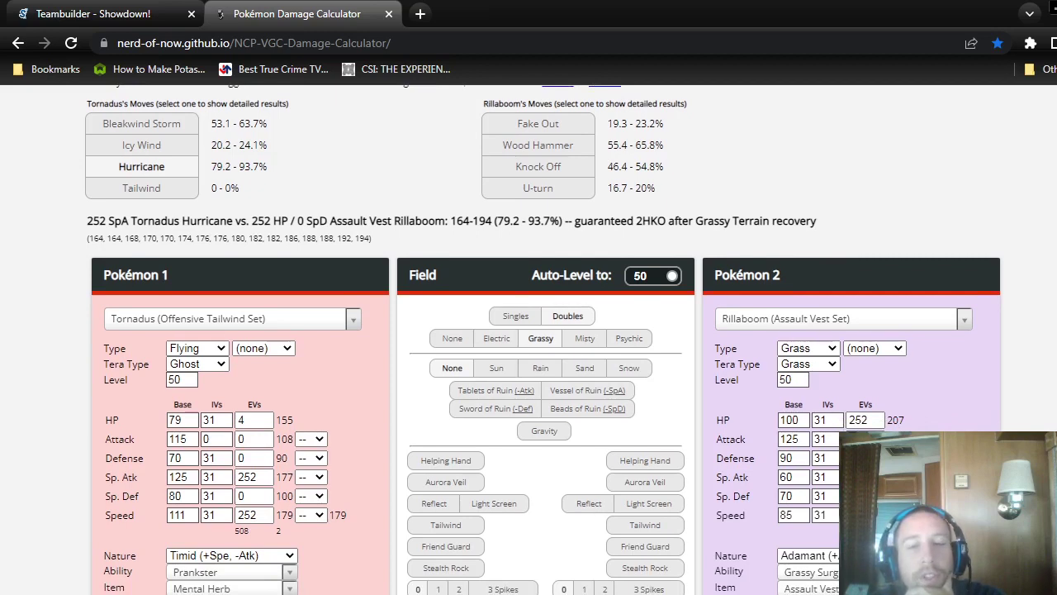
Change Tornadus's nature to Modest (+SpA, -Atk) and check the recalculated damage against Rillaboom.
scroll(854, 403, down, 3)
scroll(853, 403, up, 5)
scroll(853, 403, down, 4)
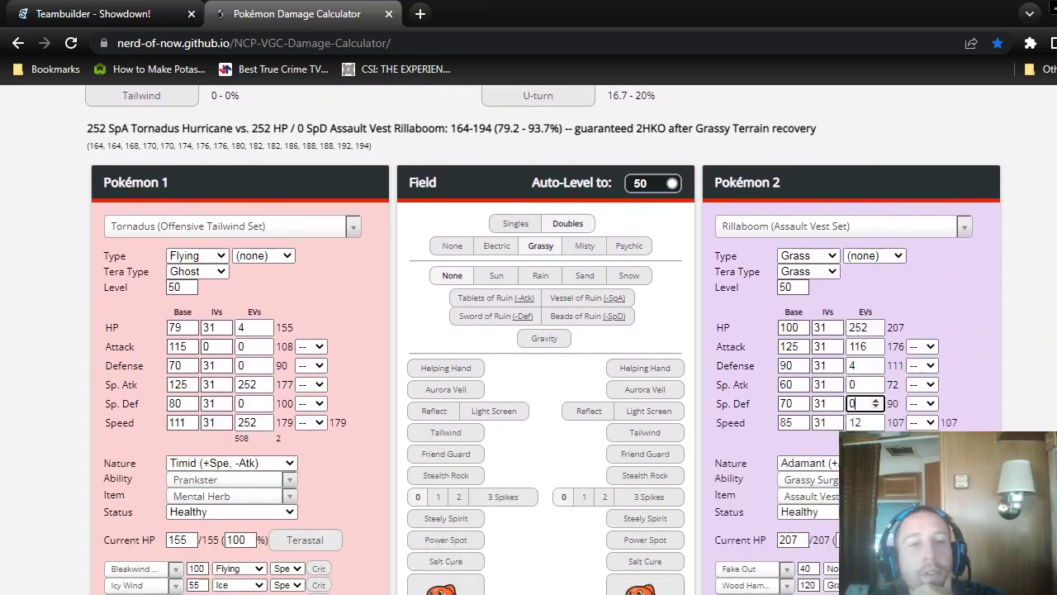
click(279, 456)
click(261, 318)
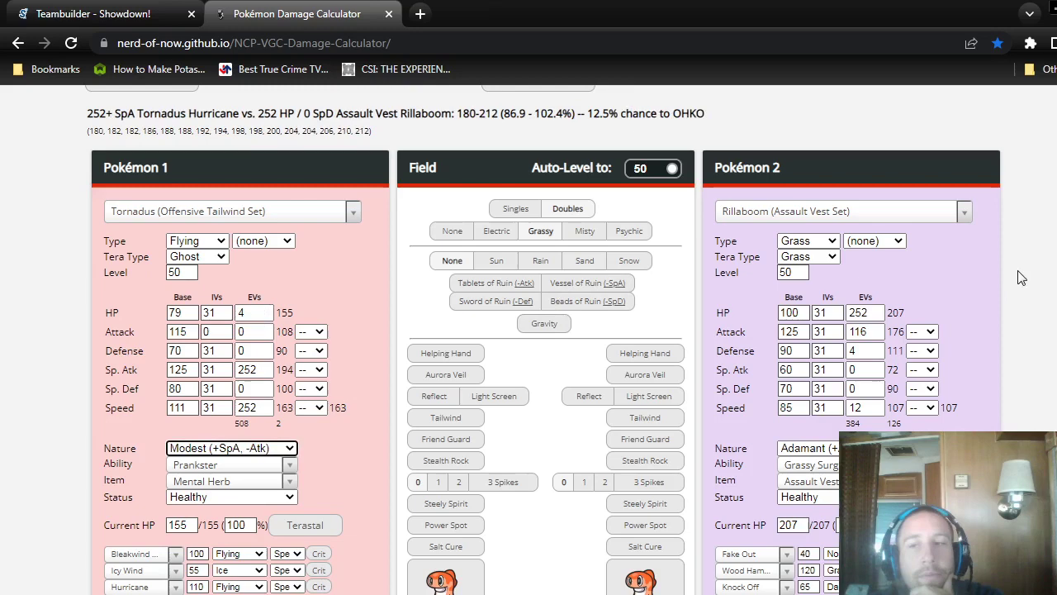
scroll(1022, 278, up, 3)
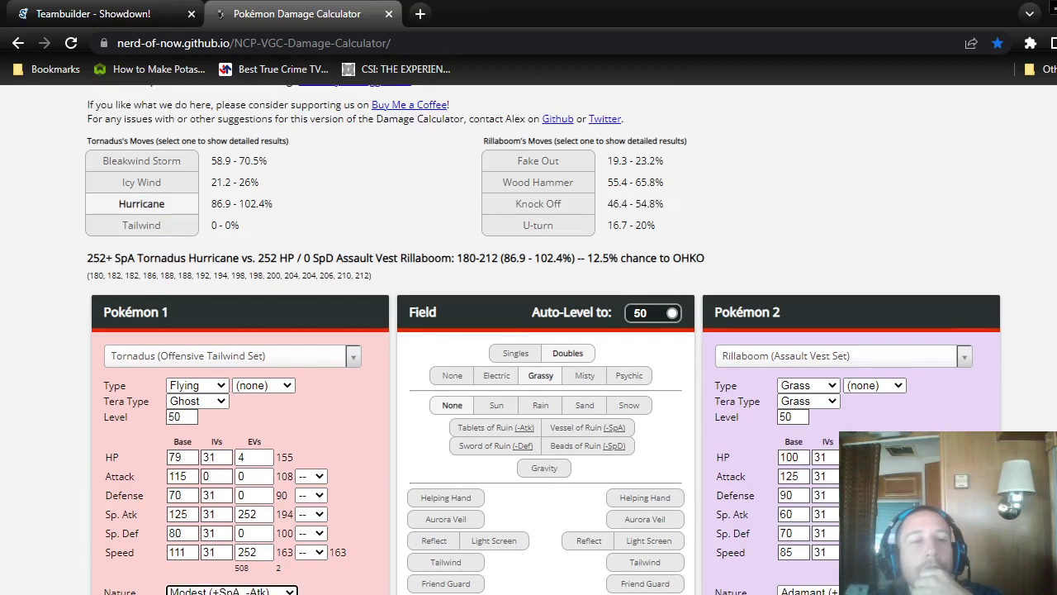
scroll(543, 339, down, 1)
scroll(544, 338, up, 1)
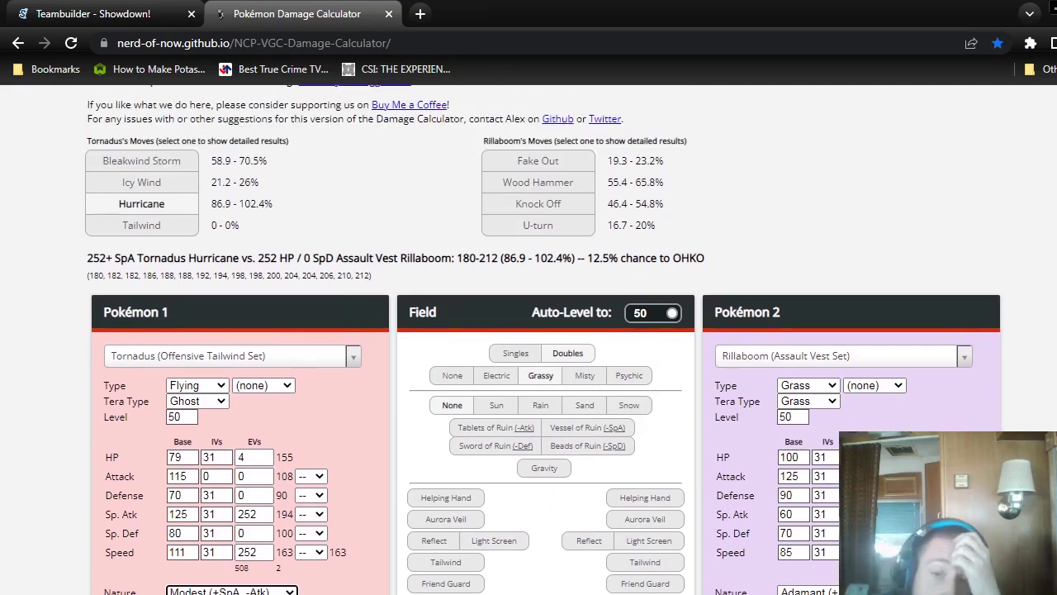
Replace Rillaboom's held item with Aguav Berry and show the detailed damage result for Tornadus's Bleakwind Storm.
scroll(544, 339, down, 2)
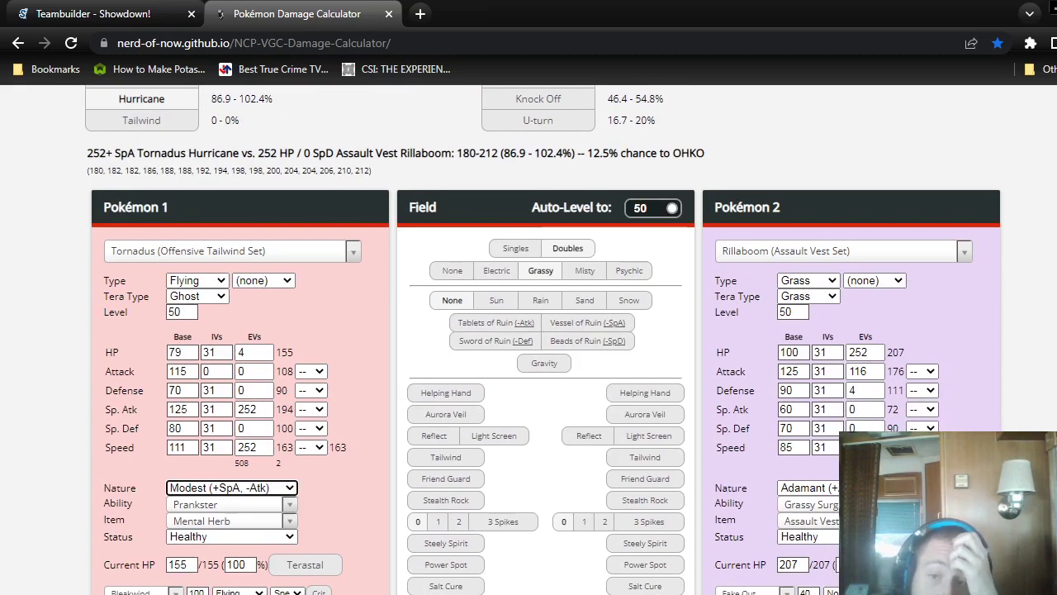
click(811, 521)
click(810, 452)
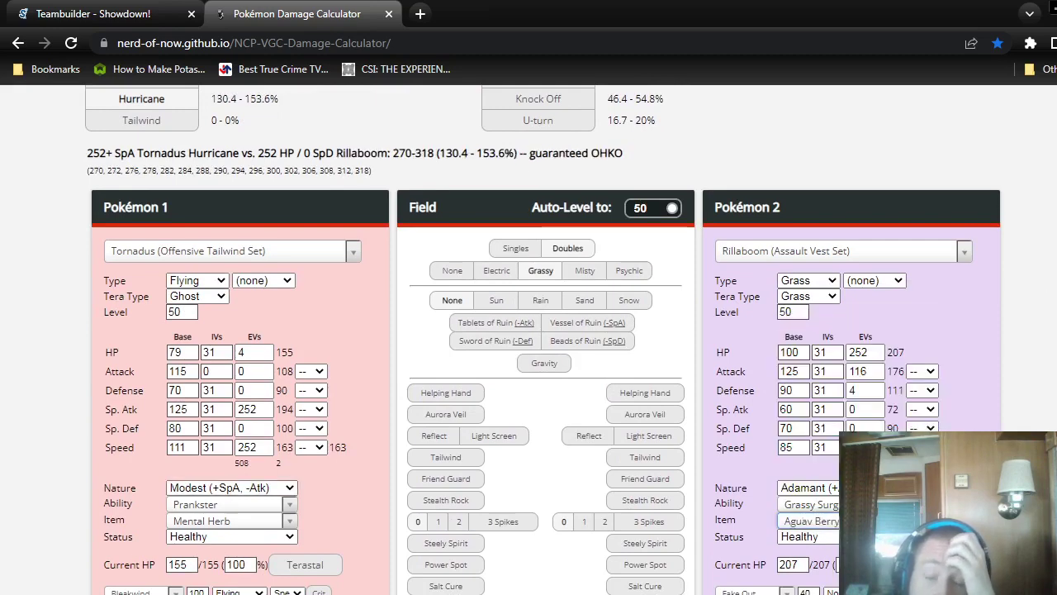
scroll(529, 331, up, 3)
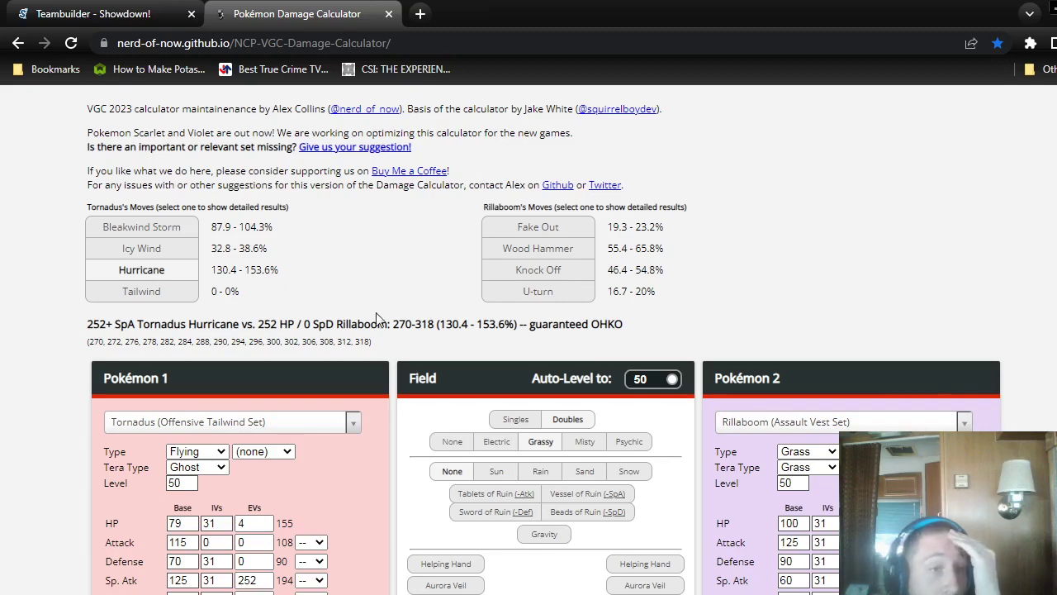
click(186, 233)
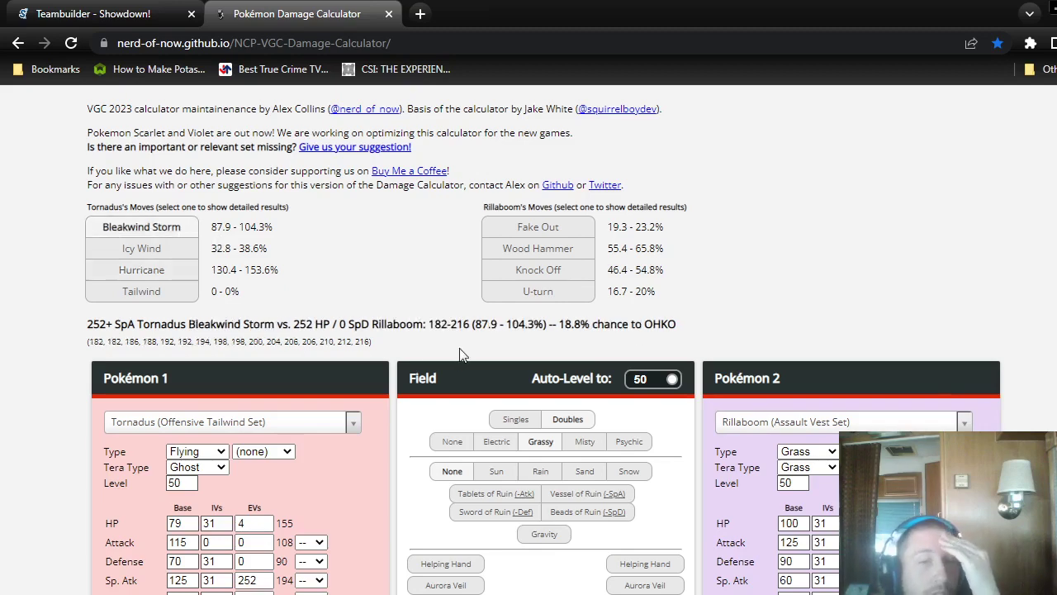
Set Rillaboom's Sp. Def EVs to 28 and check the recalculated damage from Tornadus's moves, with the detailed result for Hurricane.
scroll(529, 330, down, 3)
scroll(528, 331, up, 2)
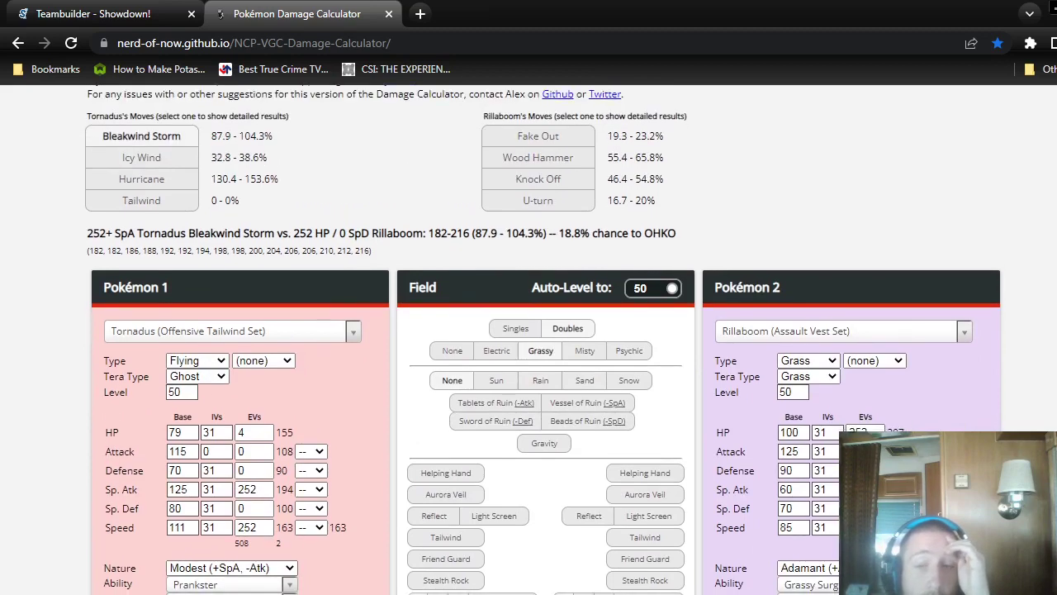
click(141, 178)
scroll(863, 507, up, 5)
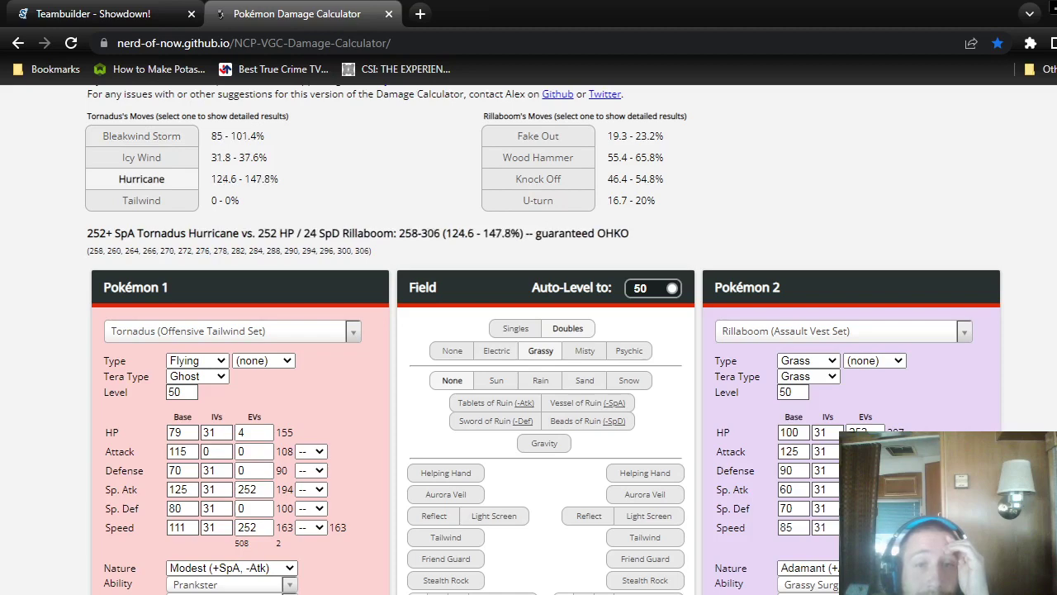
scroll(863, 508, up, 1)
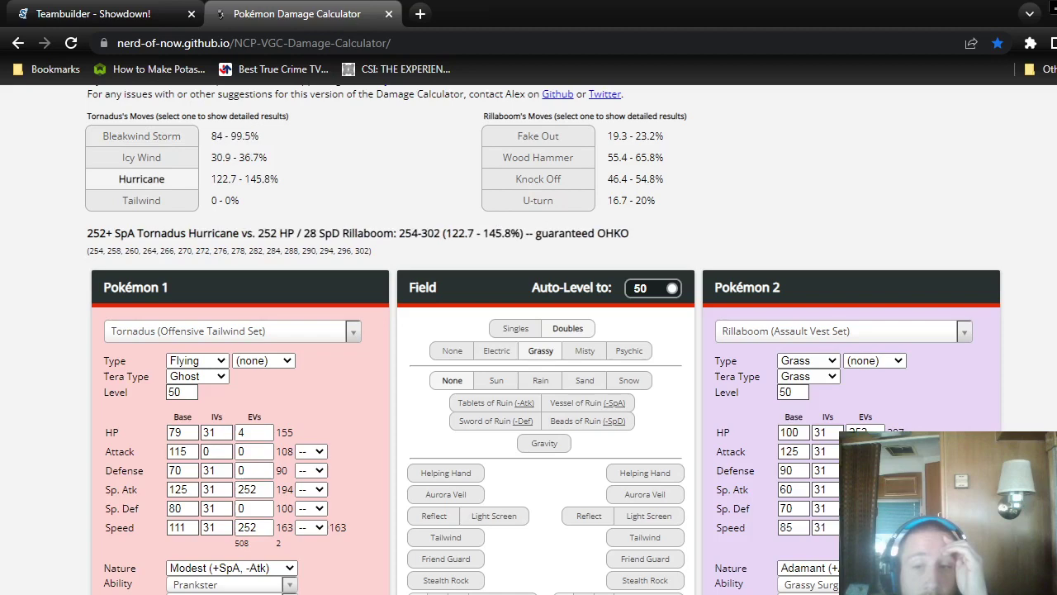
Switch to the Showdown Teambuilder and set the Sitrus Berry Rillaboom's EVs to 228 in Attack and 28 in Sp. Def.
click(91, 14)
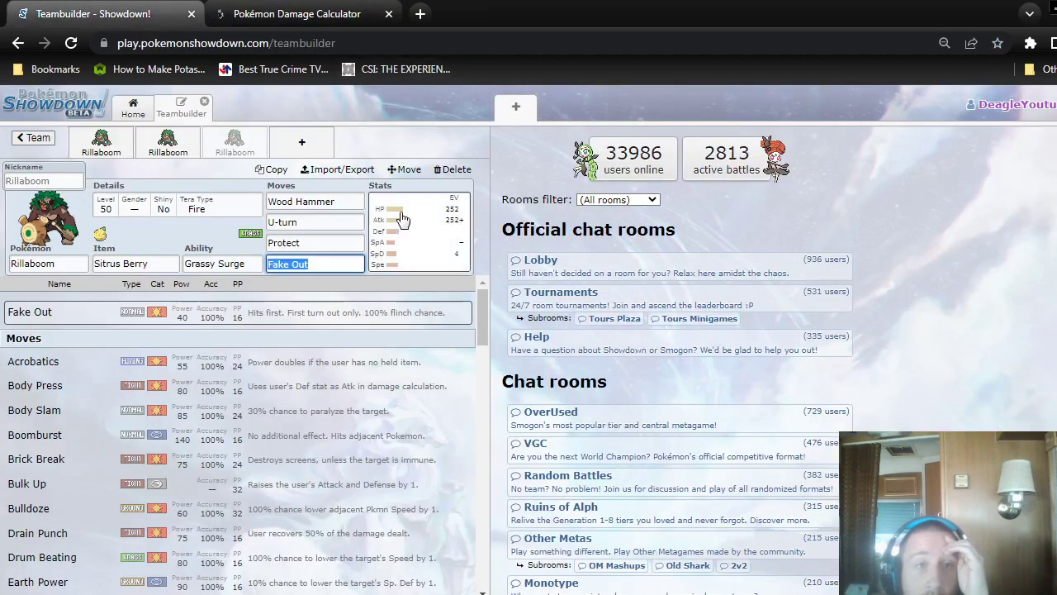
click(426, 231)
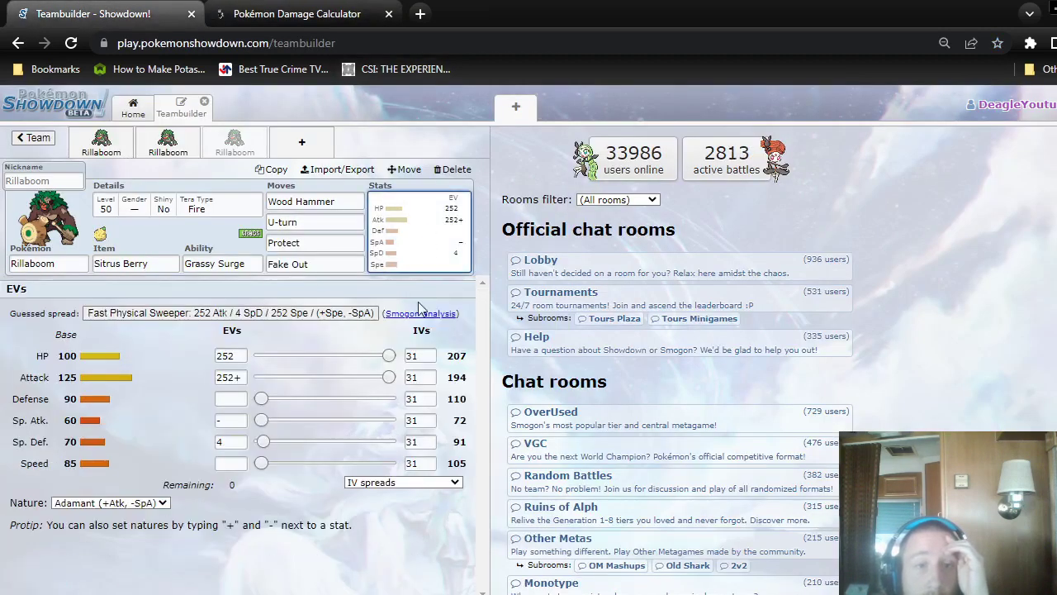
click(389, 354)
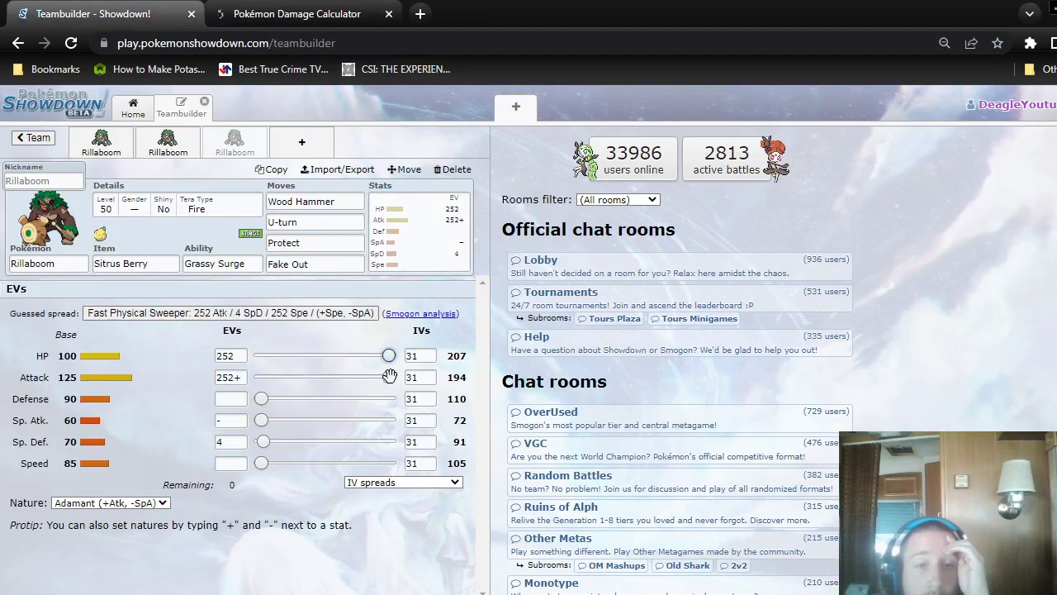
drag(389, 377, 369, 376)
drag(262, 441, 274, 444)
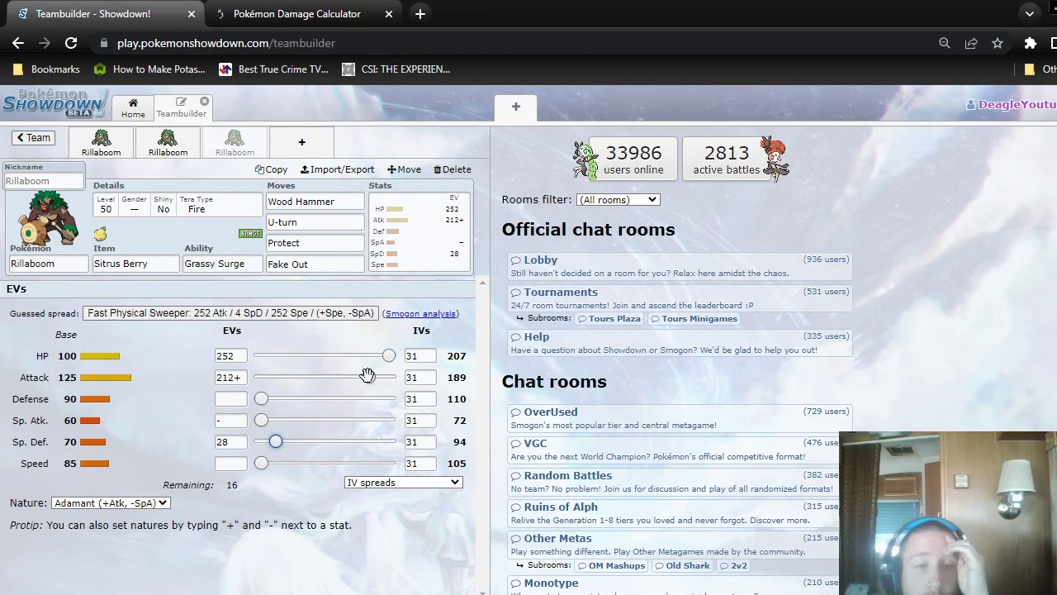
drag(368, 375, 397, 381)
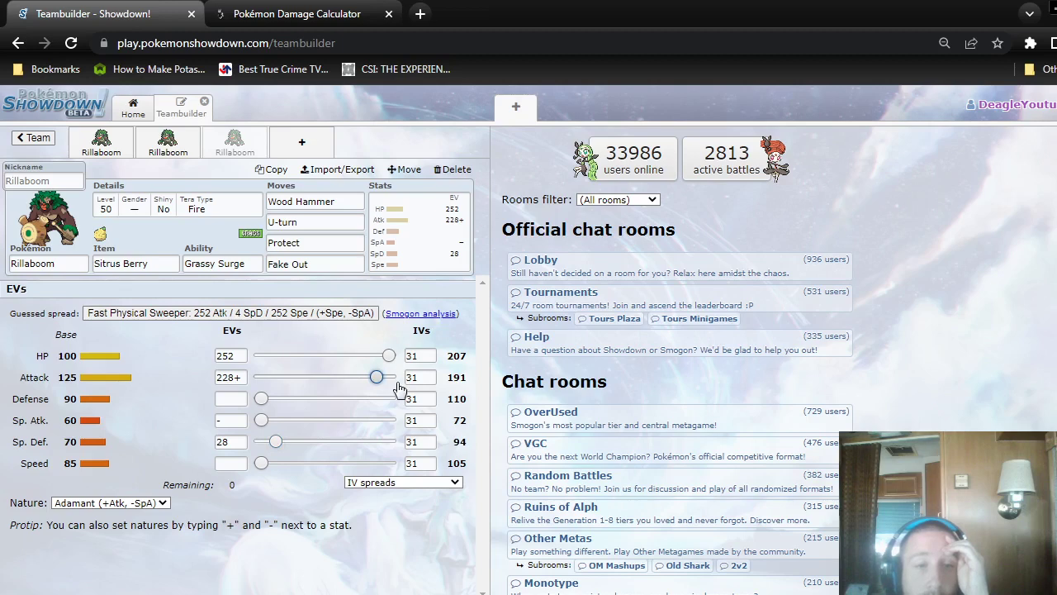